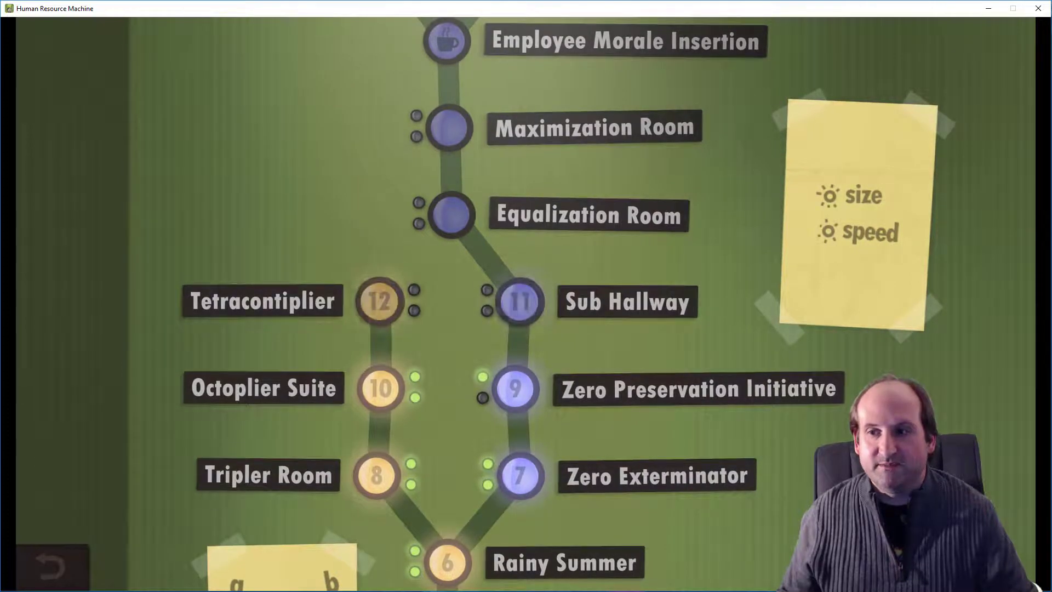
Enter the Zero Preservation Initiative office and read its task: send only the zeros to the outbox.
{"action": "left_click", "coordinate": [517, 389]}
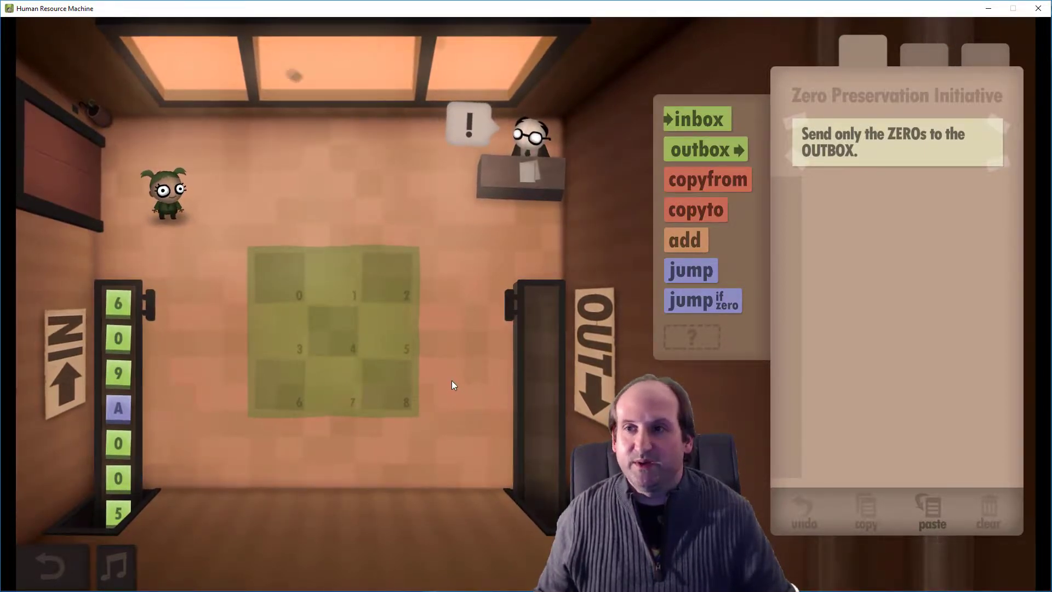
Place inbox on line 01 and jump-if-zero on line 02.
{"action": "left_click_drag", "start_coordinate": [792, 198], "coordinate": [852, 200]}
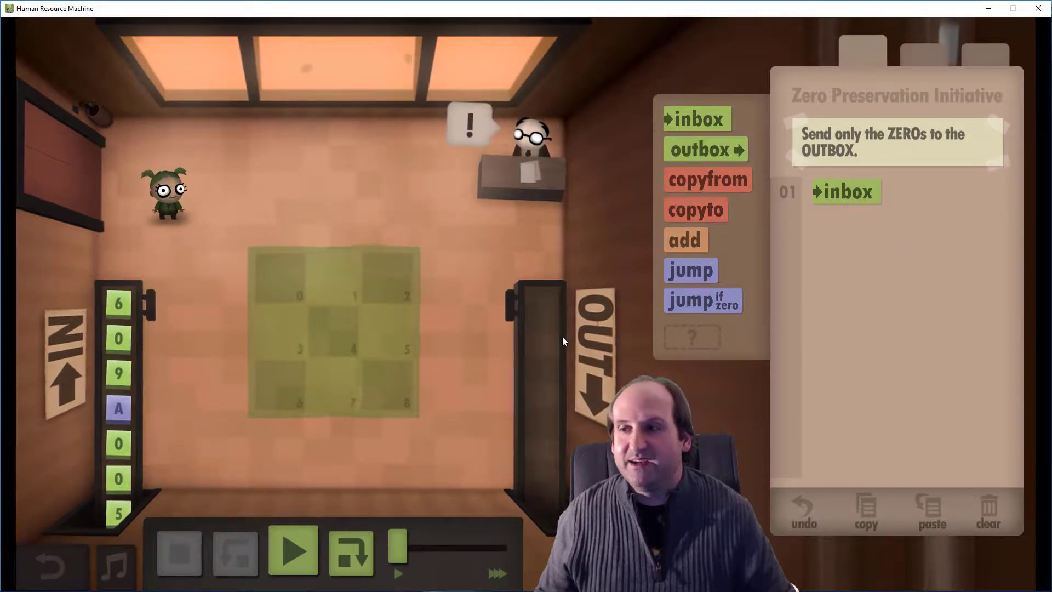
{"action": "mouse_move", "coordinate": [701, 309]}
{"action": "left_mouse_down"}
{"action": "mouse_move", "coordinate": [867, 227]}
{"action": "mouse_move", "coordinate": [846, 260]}
{"action": "left_mouse_up"}
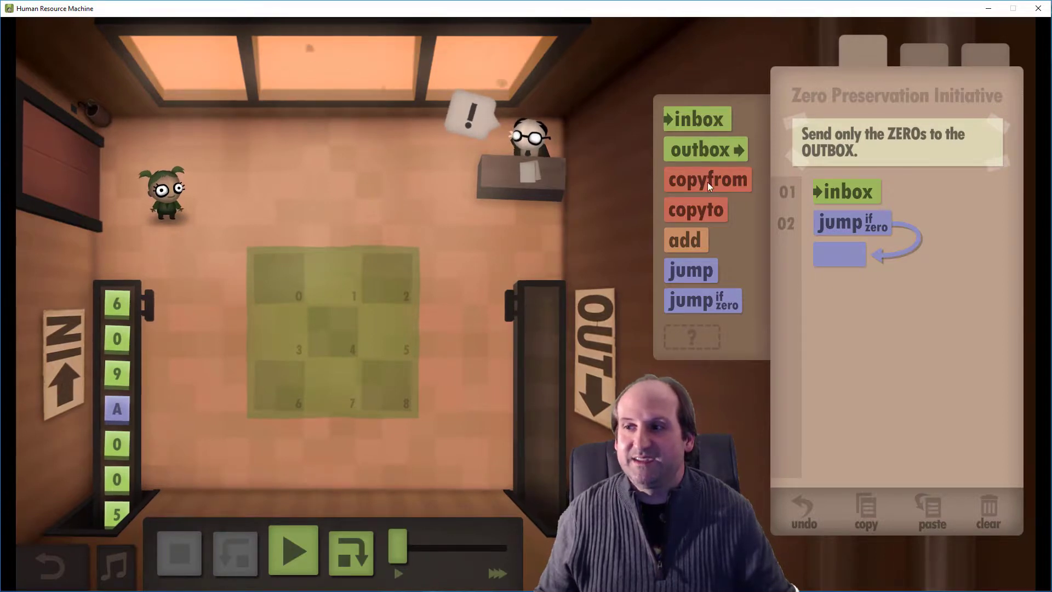
Add jump on line 03, outbox on line 04 and a final jump on line 05, both jumps looping back to the start.
{"action": "mouse_move", "coordinate": [704, 276]}
{"action": "left_mouse_down"}
{"action": "mouse_move", "coordinate": [854, 250]}
{"action": "mouse_move", "coordinate": [909, 226]}
{"action": "mouse_move", "coordinate": [855, 185]}
{"action": "left_mouse_up"}
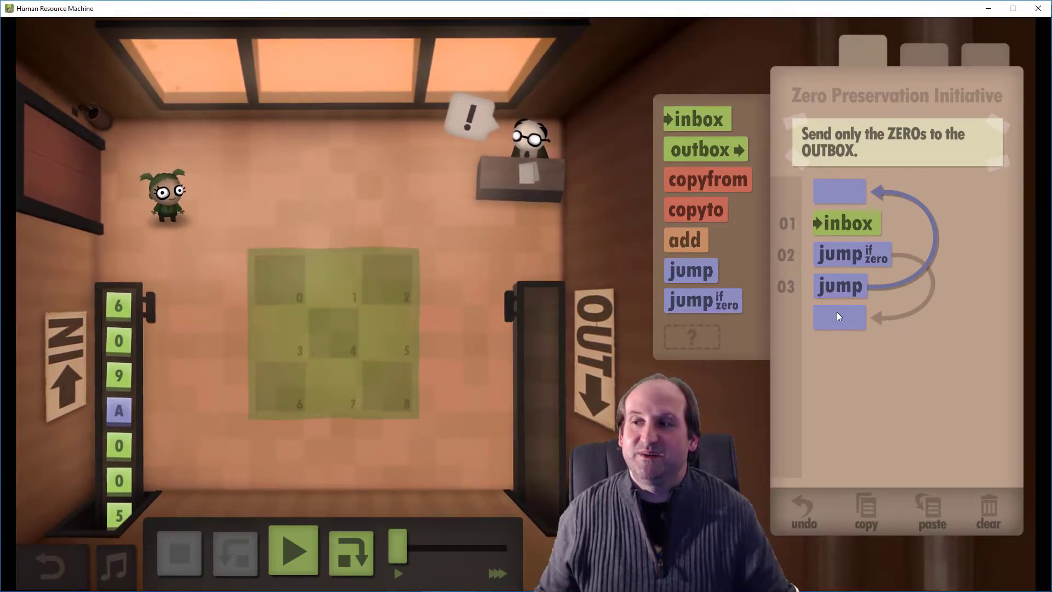
{"action": "left_click_drag", "start_coordinate": [695, 151], "coordinate": [849, 352]}
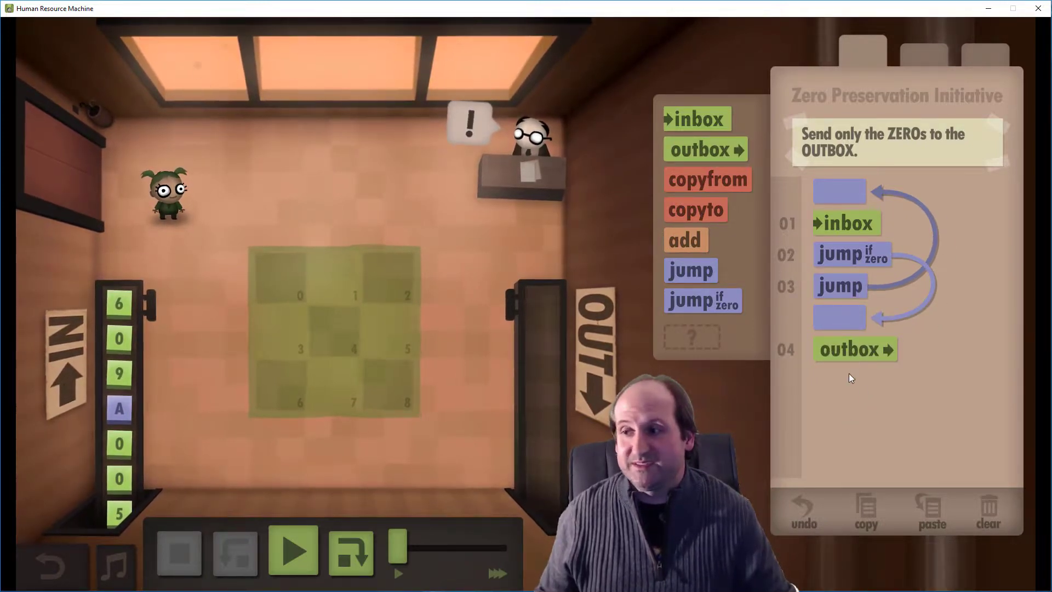
{"action": "mouse_move", "coordinate": [690, 270]}
{"action": "left_mouse_down"}
{"action": "mouse_move", "coordinate": [834, 387]}
{"action": "mouse_move", "coordinate": [899, 201]}
{"action": "mouse_move", "coordinate": [849, 184]}
{"action": "left_mouse_up"}
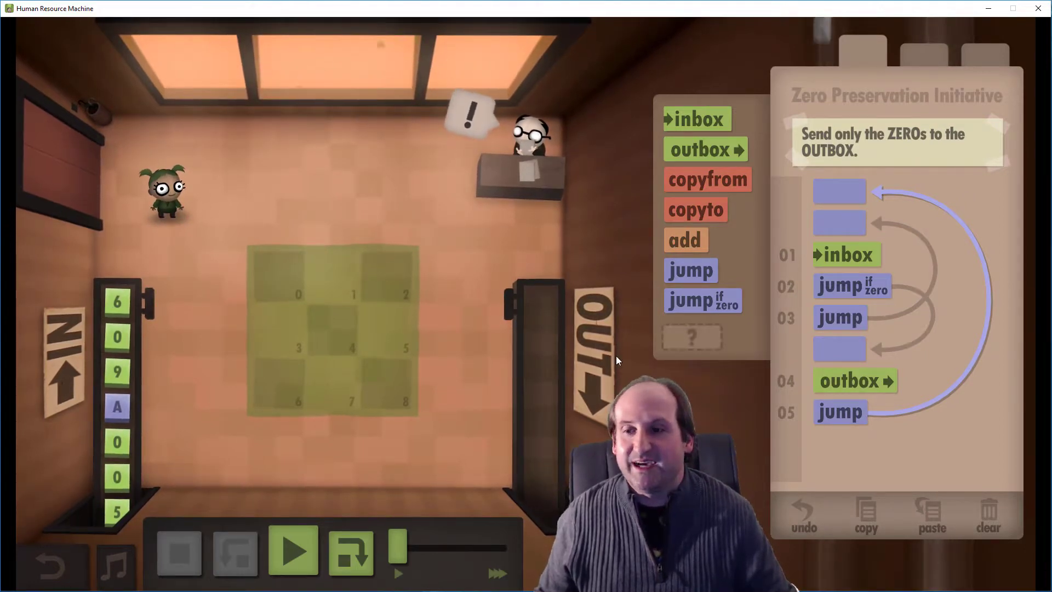
Run the program at increased speed until the level completes.
{"action": "left_click", "coordinate": [305, 549]}
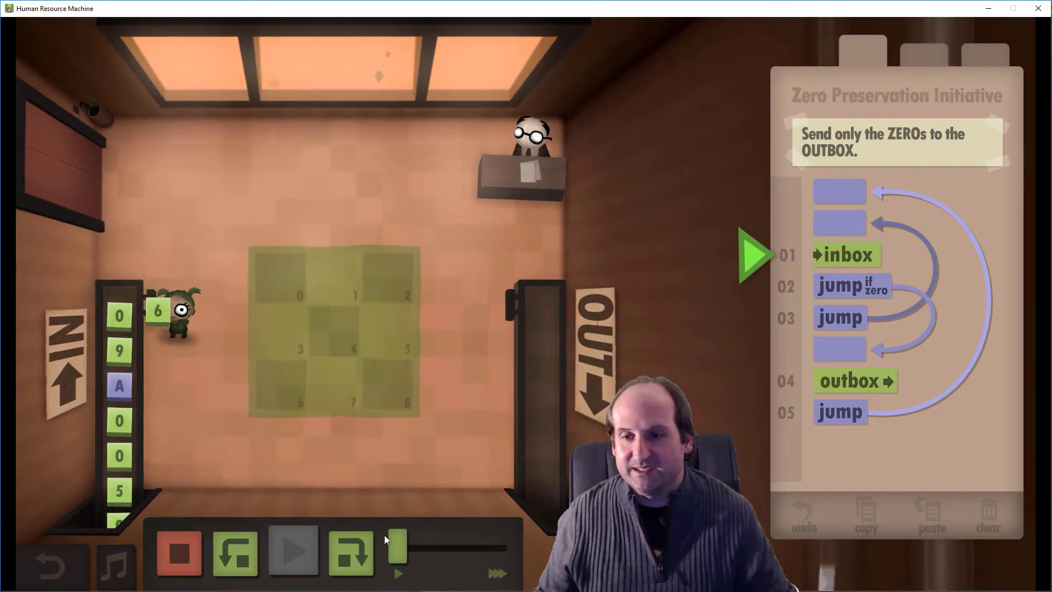
{"action": "left_click_drag", "start_coordinate": [395, 542], "coordinate": [429, 548]}
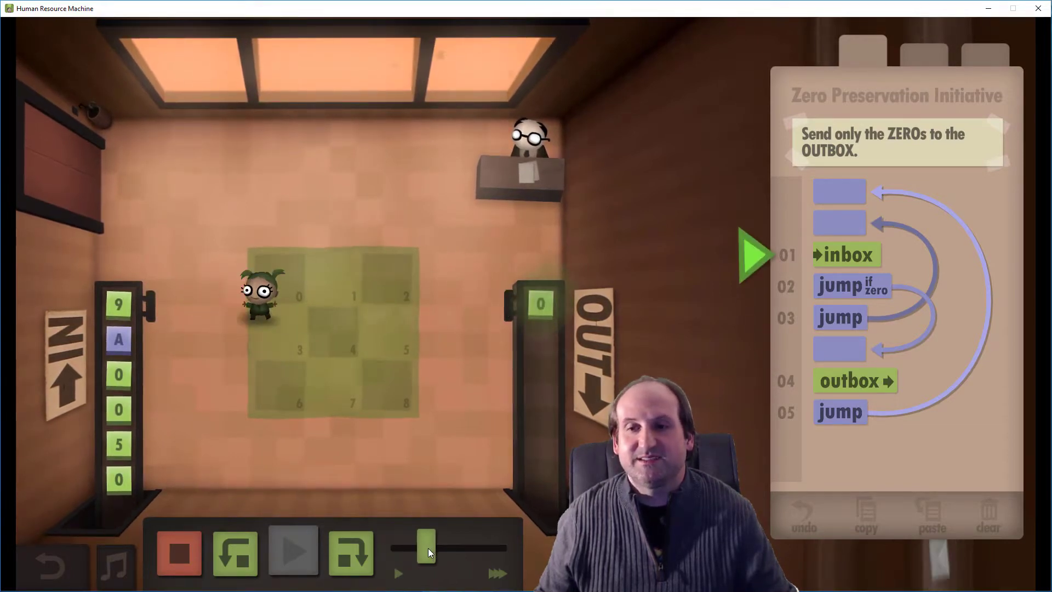